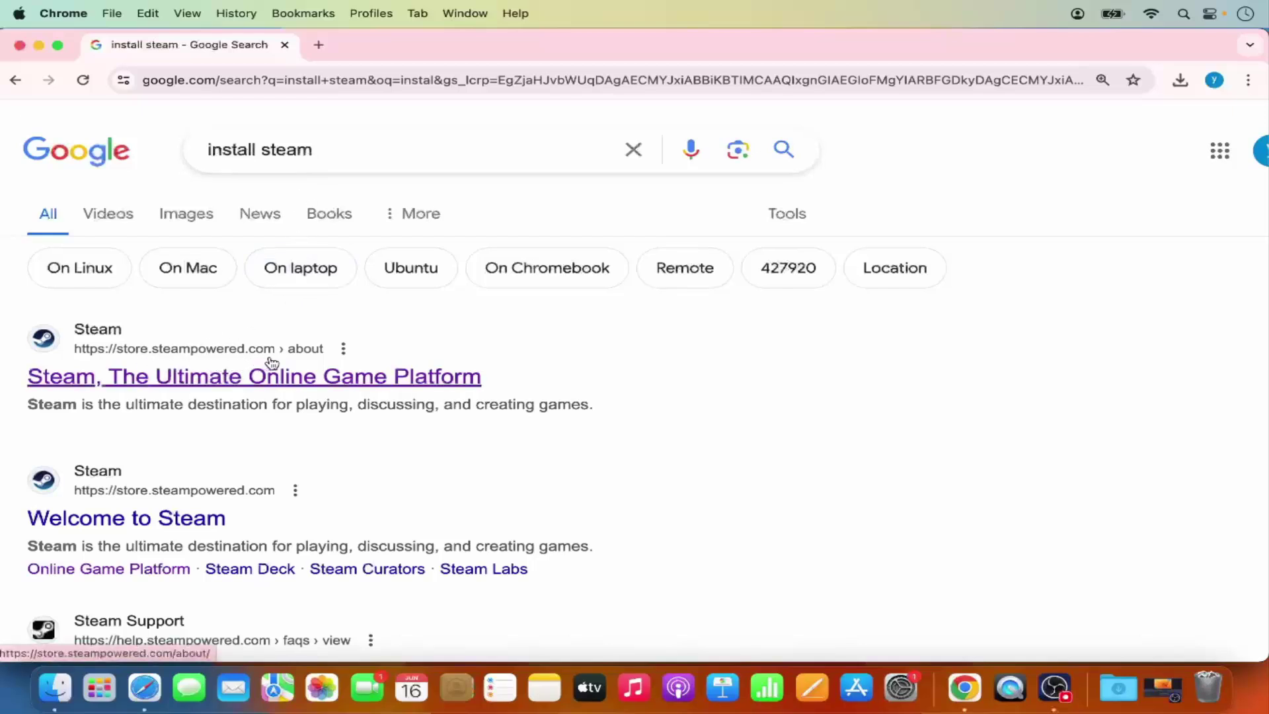
# Open the 'Steam, The Ultimate Online Game Platform' result from the 'install steam' Google search
pyautogui.click(290, 378)
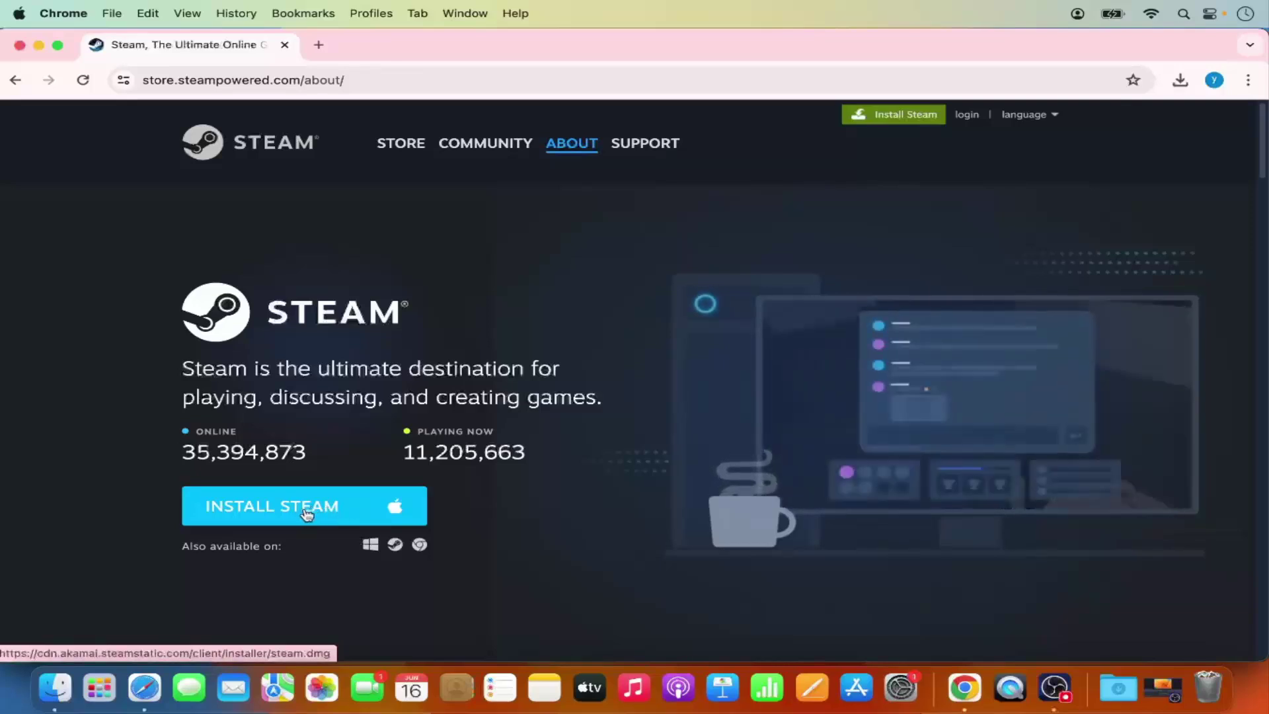
# Download the 3.2 MB steam.dmg macOS installer from the Steam website and open it
pyautogui.click(306, 515)
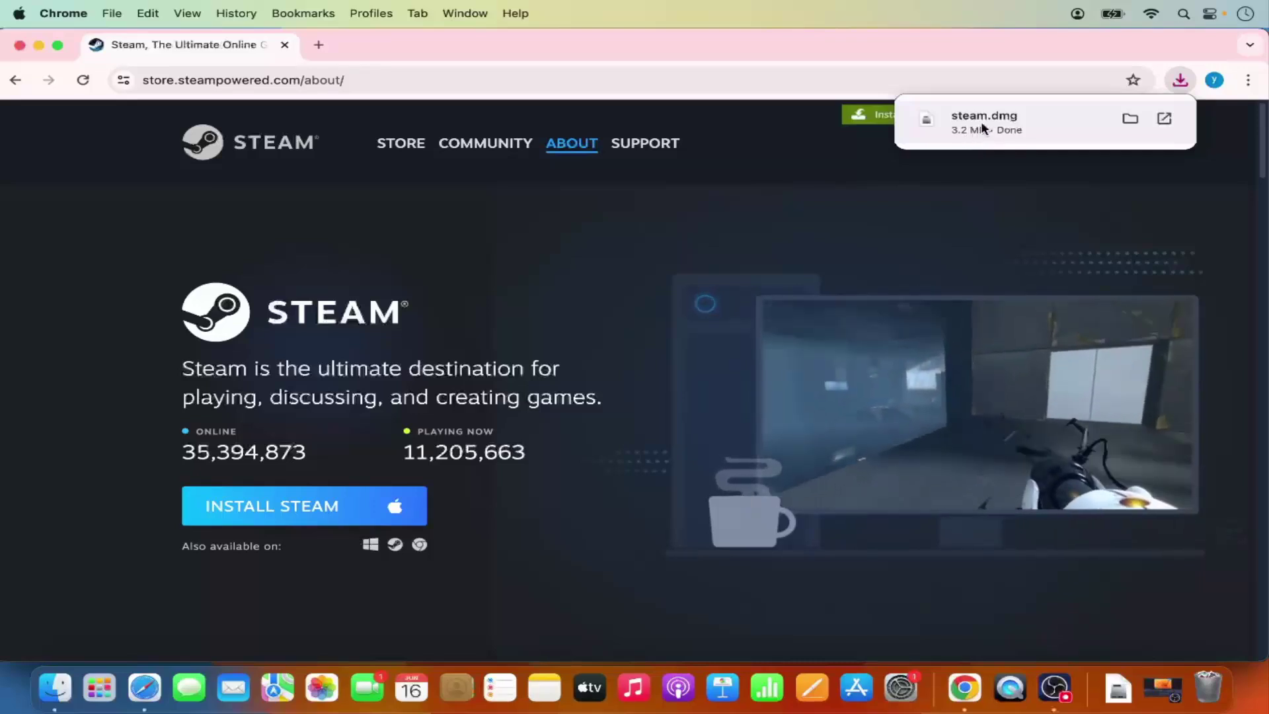
pyautogui.click(980, 125)
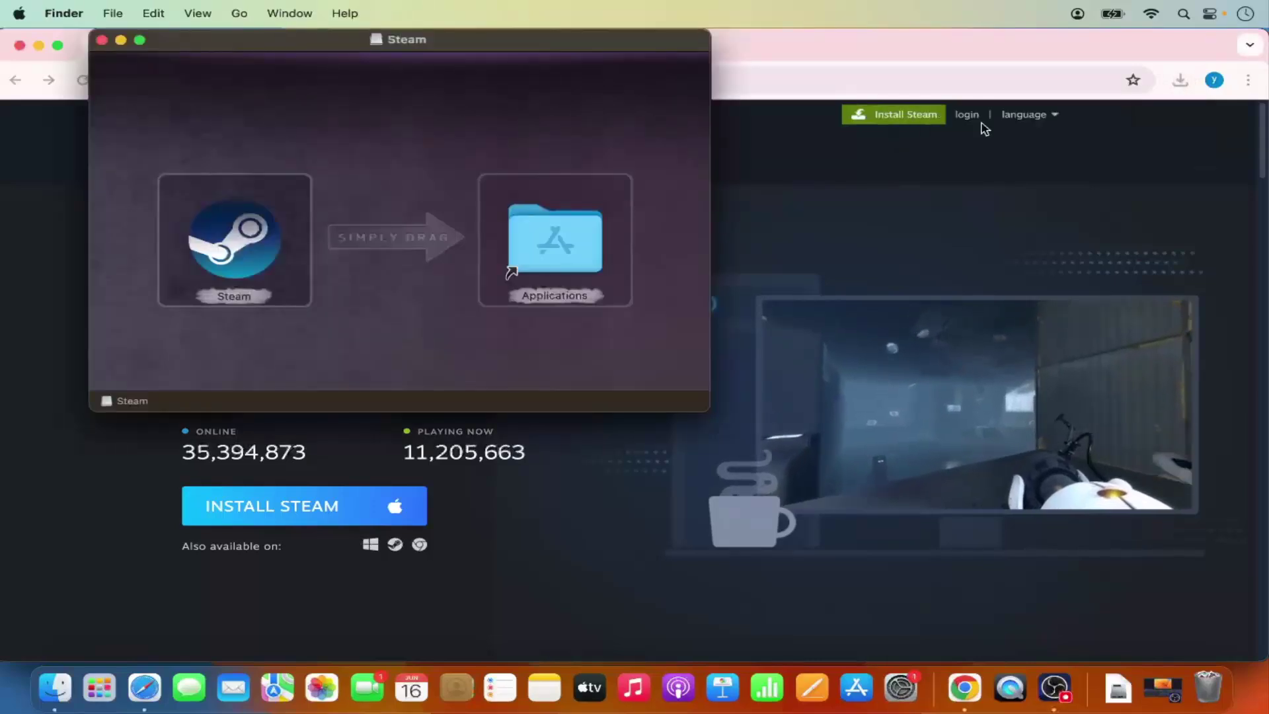
# Drag Steam from the DMG into Applications, minimizing Chrome and then the installer window
pyautogui.moveTo(507, 51); pyautogui.dragTo(754, 156)
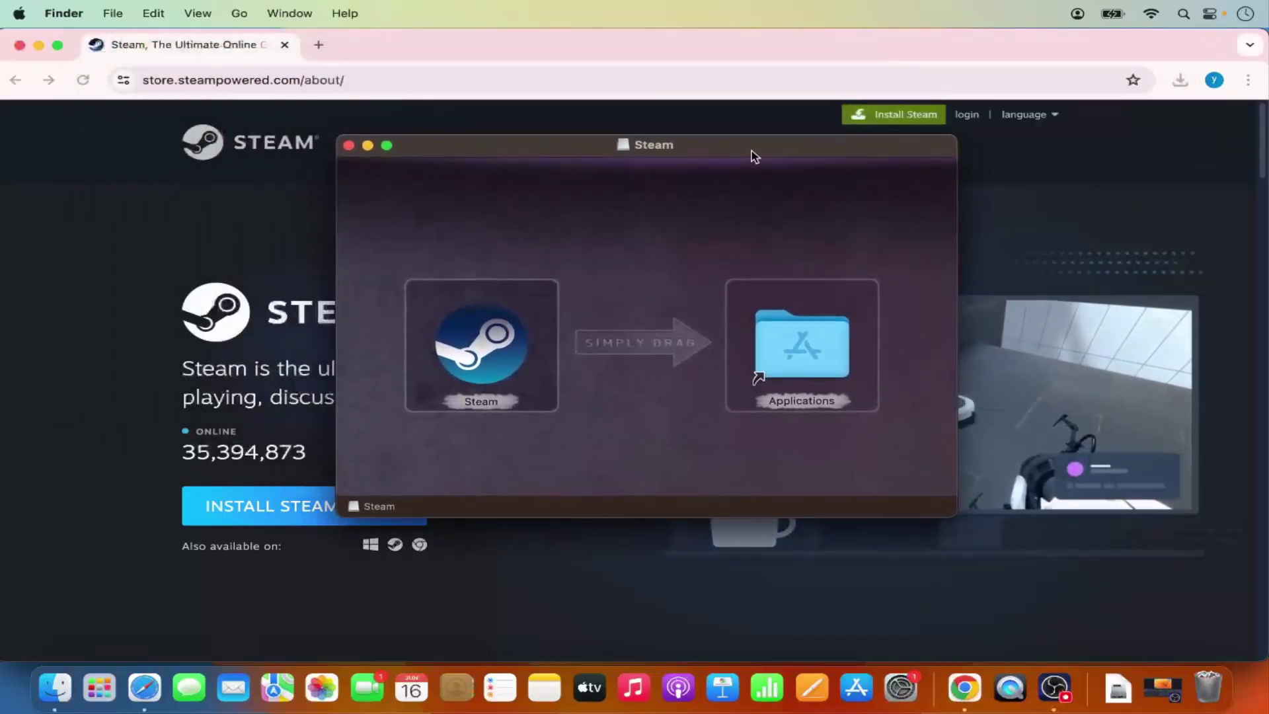
pyautogui.click(37, 45)
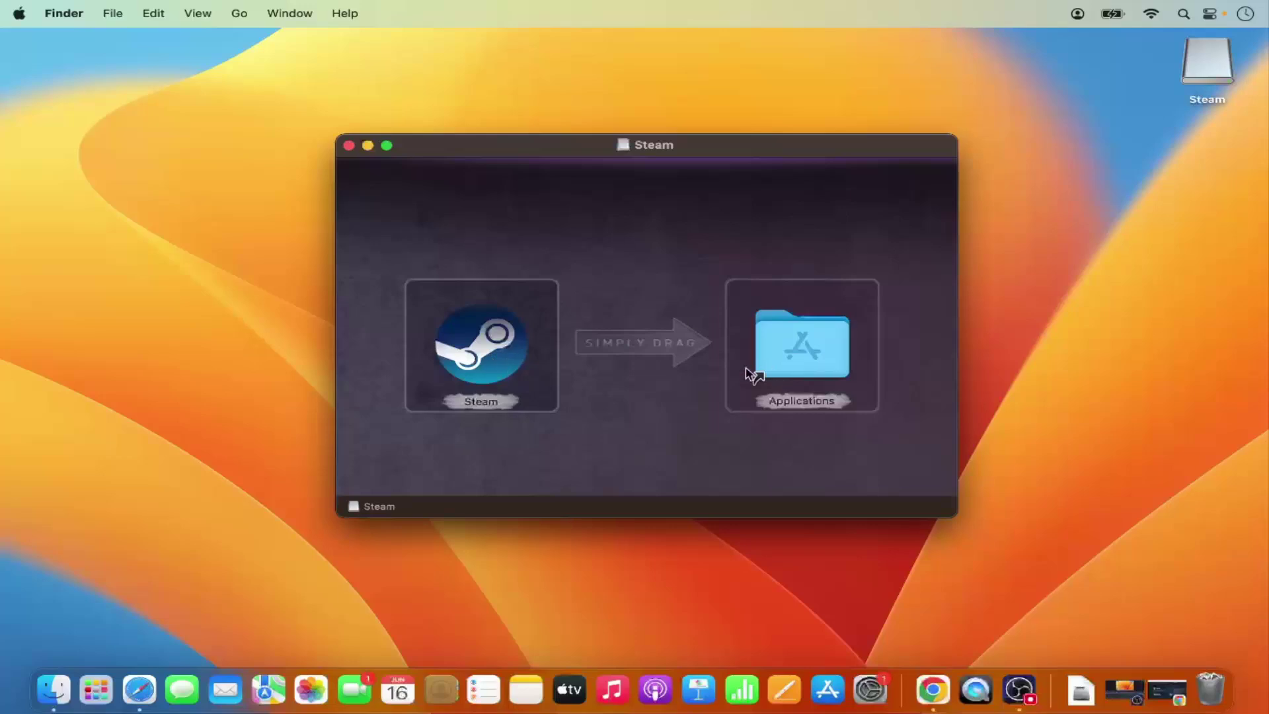
pyautogui.click(518, 357)
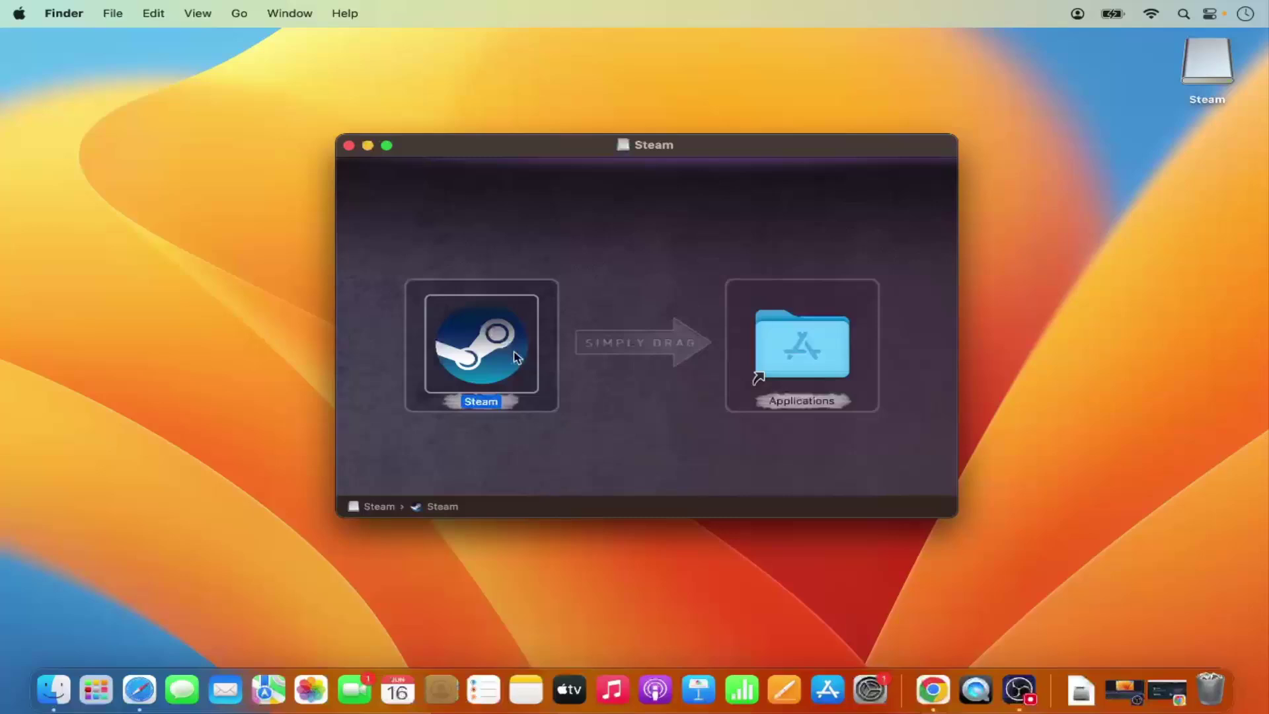
pyautogui.moveTo(497, 357); pyautogui.dragTo(826, 345)
pyautogui.click(368, 146)
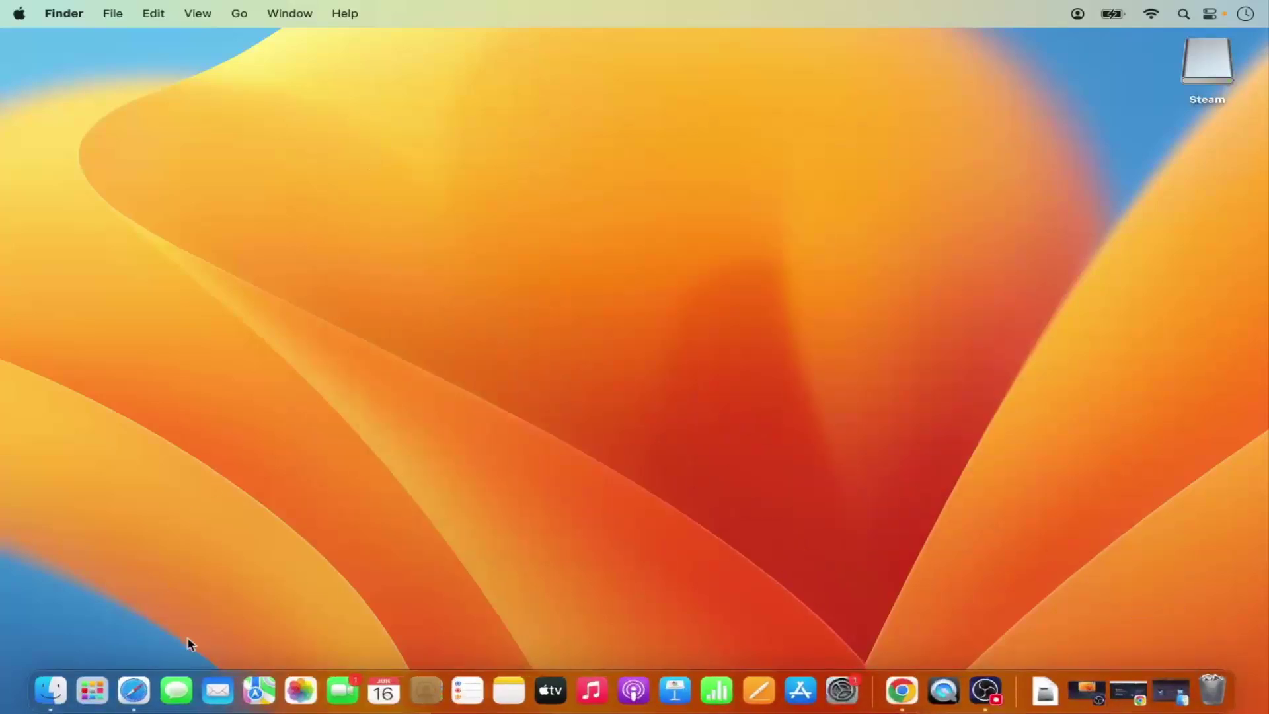
# Search Launchpad for 'steam' and launch the newly installed Steam app
pyautogui.click(93, 691)
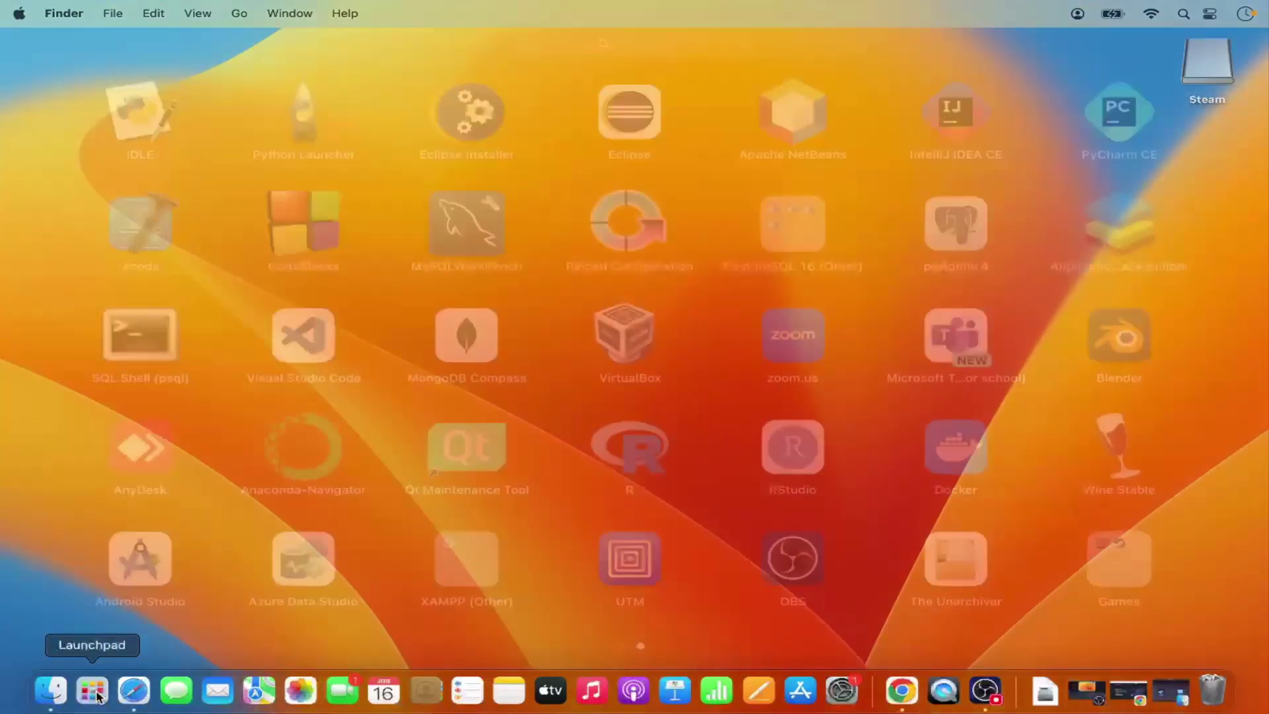
pyautogui.click(1101, 550)
pyautogui.click(1164, 557)
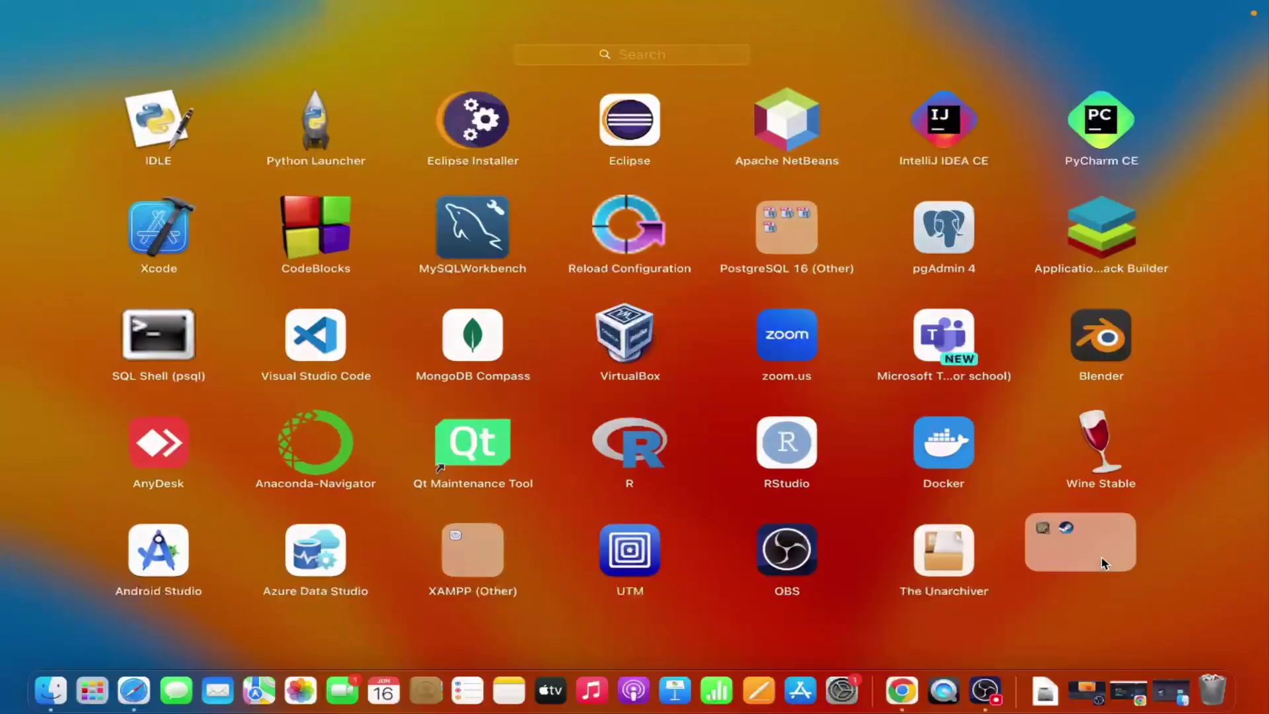
pyautogui.click(1101, 556)
pyautogui.click(616, 626)
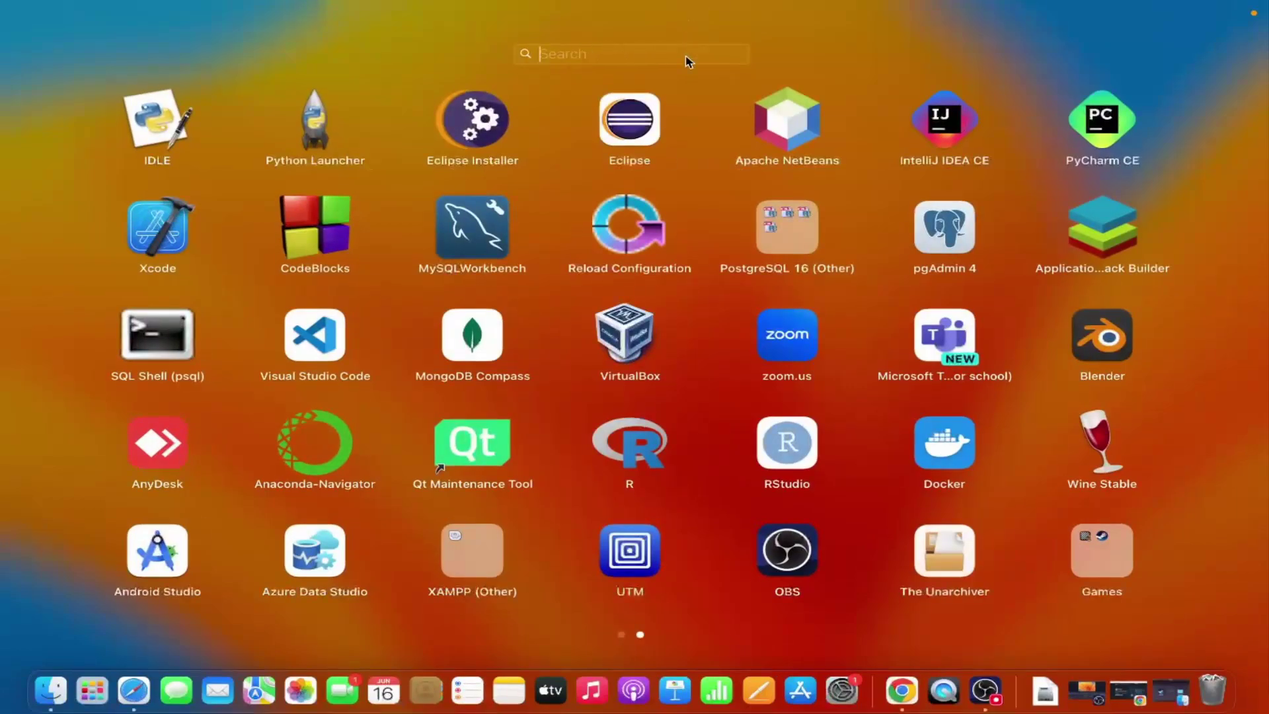
pyautogui.write('steam')
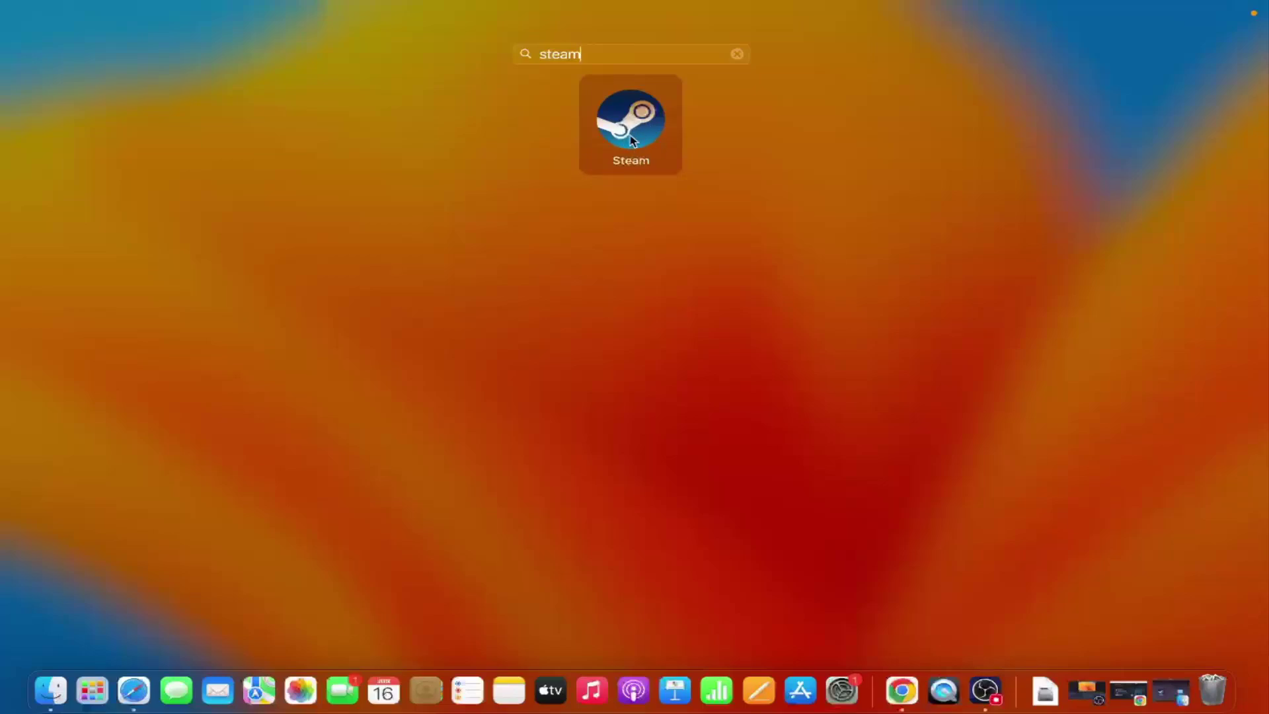
pyautogui.click(647, 144)
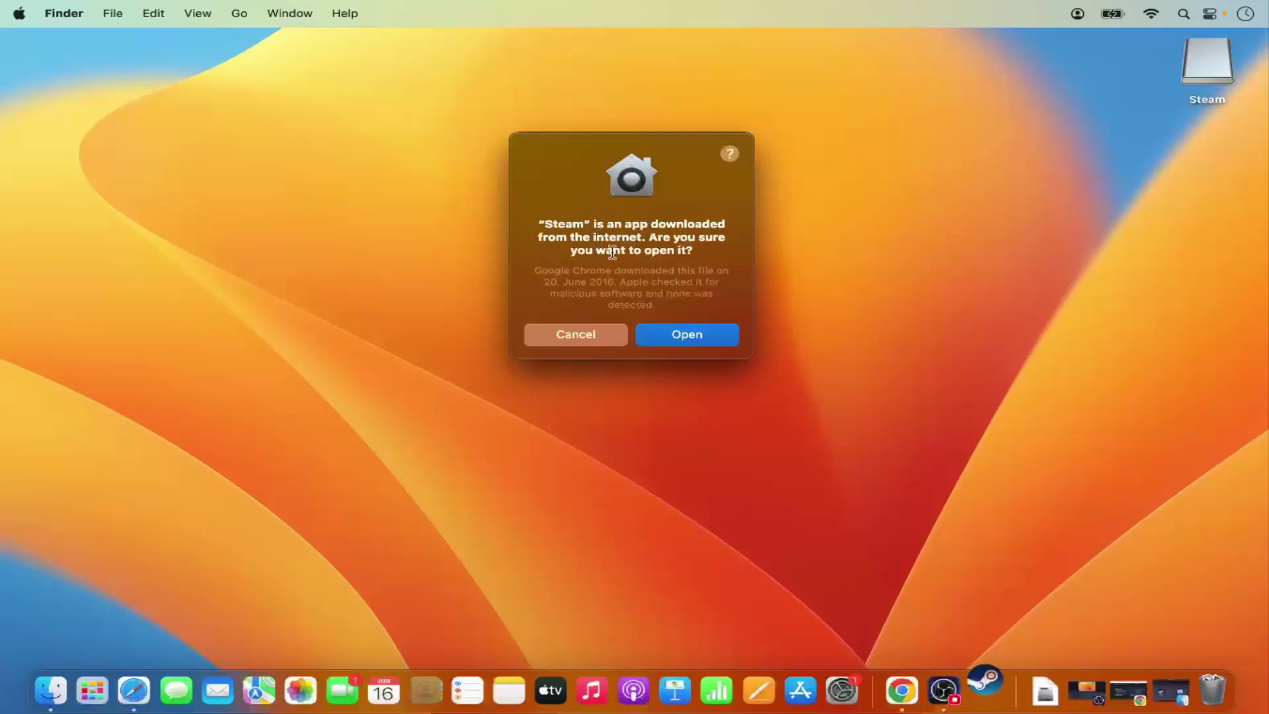
# Approve opening the internet-downloaded Steam app in the macOS security warning
pyautogui.click(678, 340)
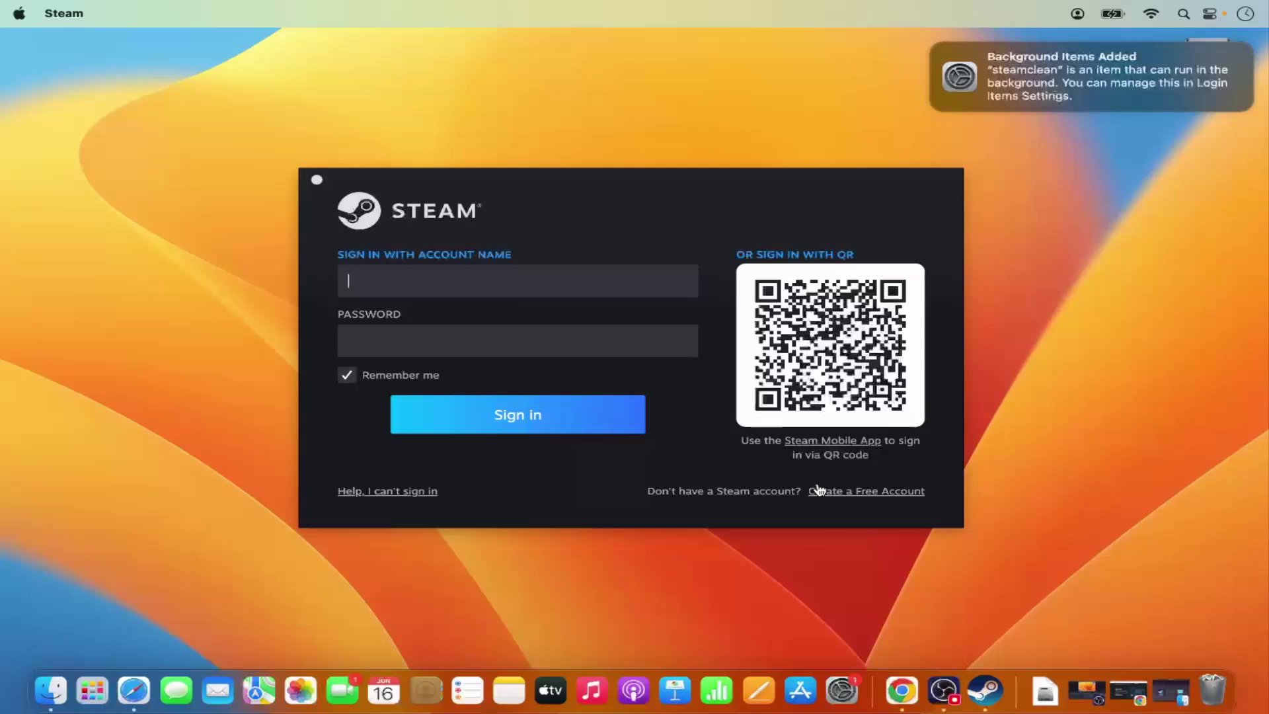
# Back out of account creation, sign in with the existing account and enter the emailed verification code
pyautogui.click(839, 492)
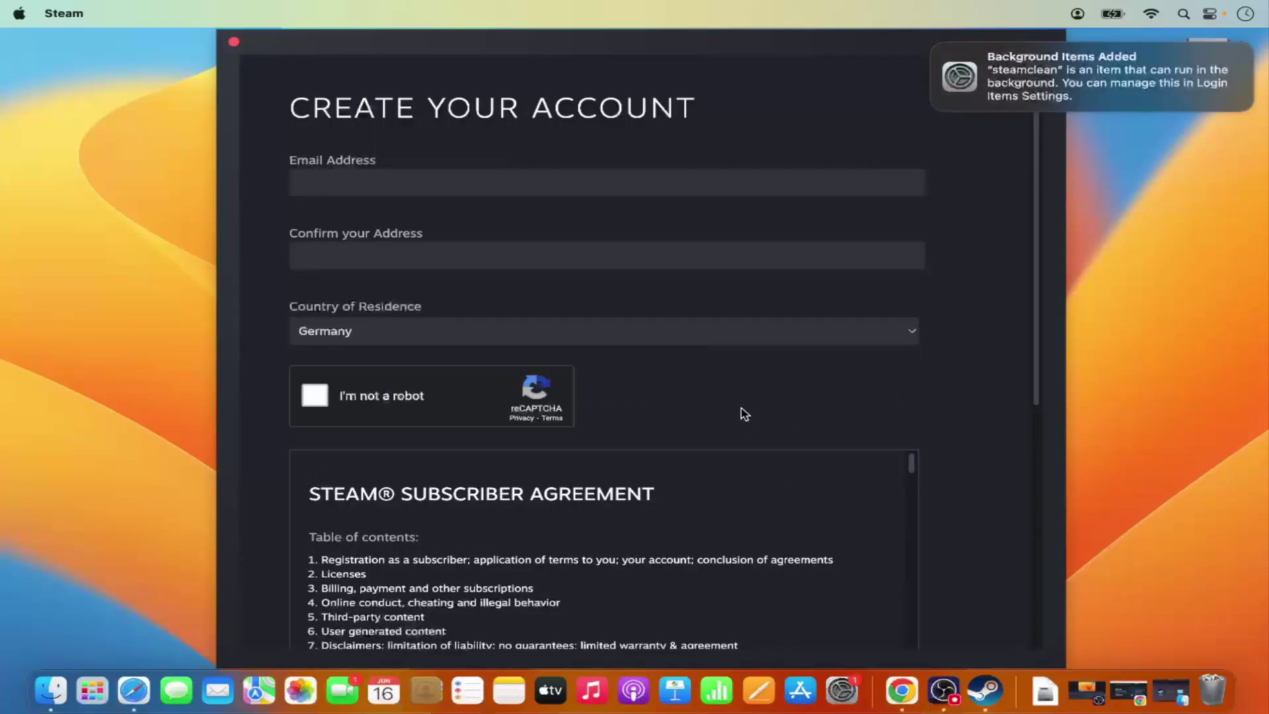
pyautogui.scroll(-6, 710, 368)
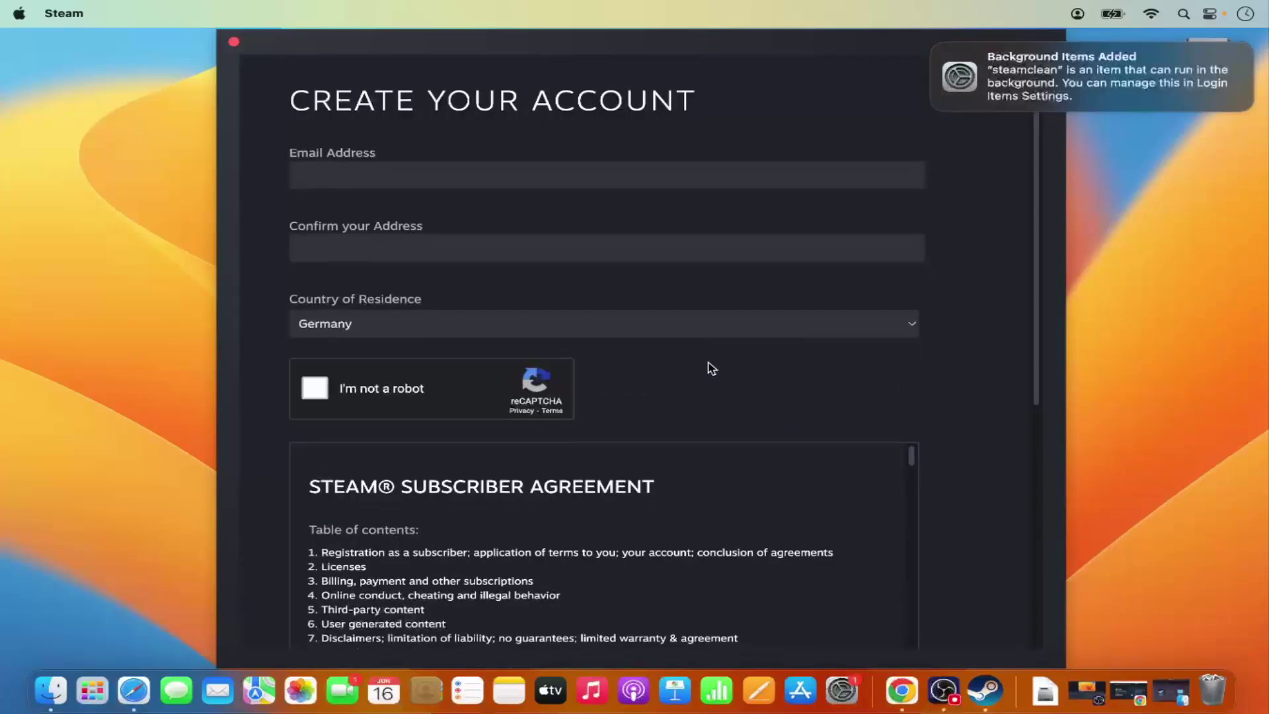
pyautogui.scroll(6, 711, 368)
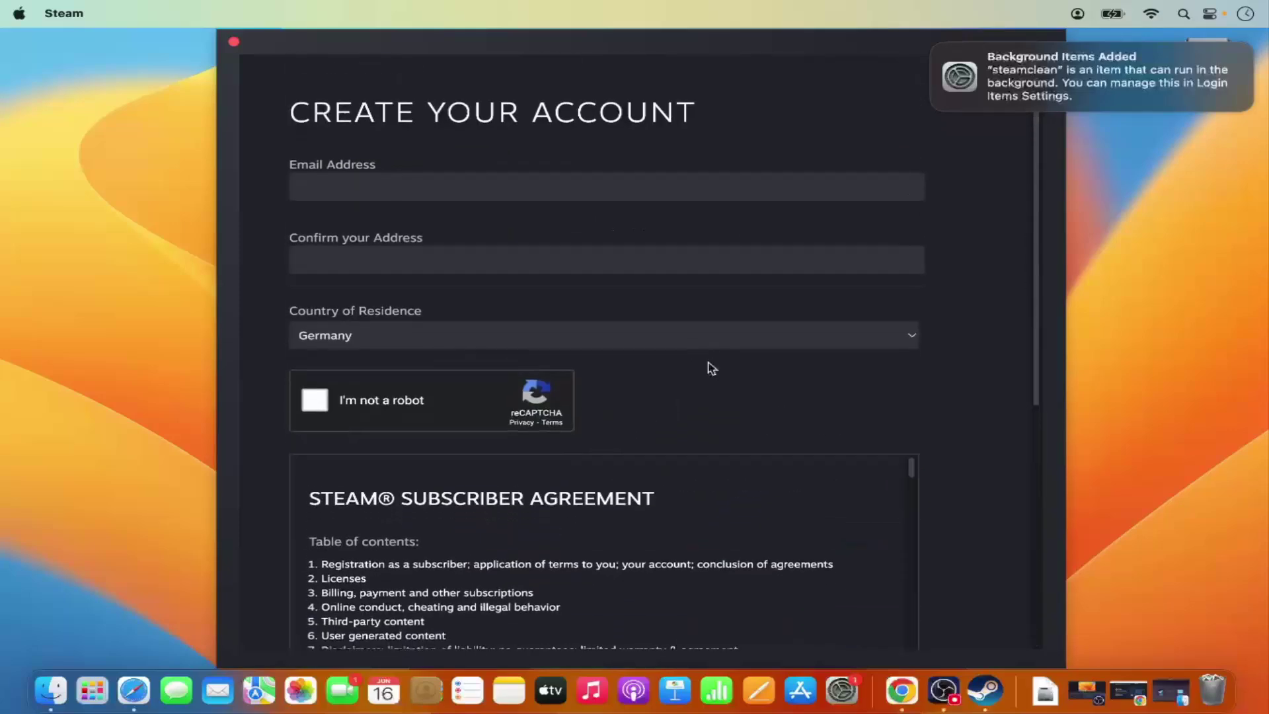
pyautogui.click(235, 42)
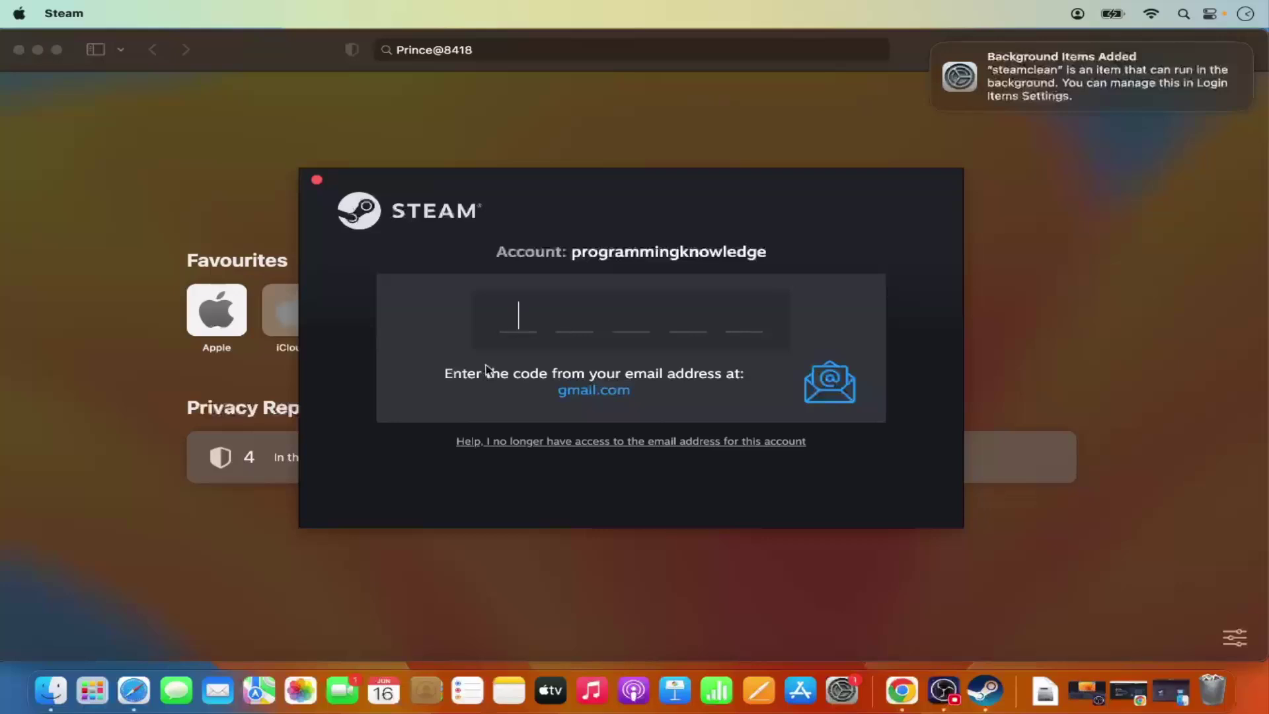
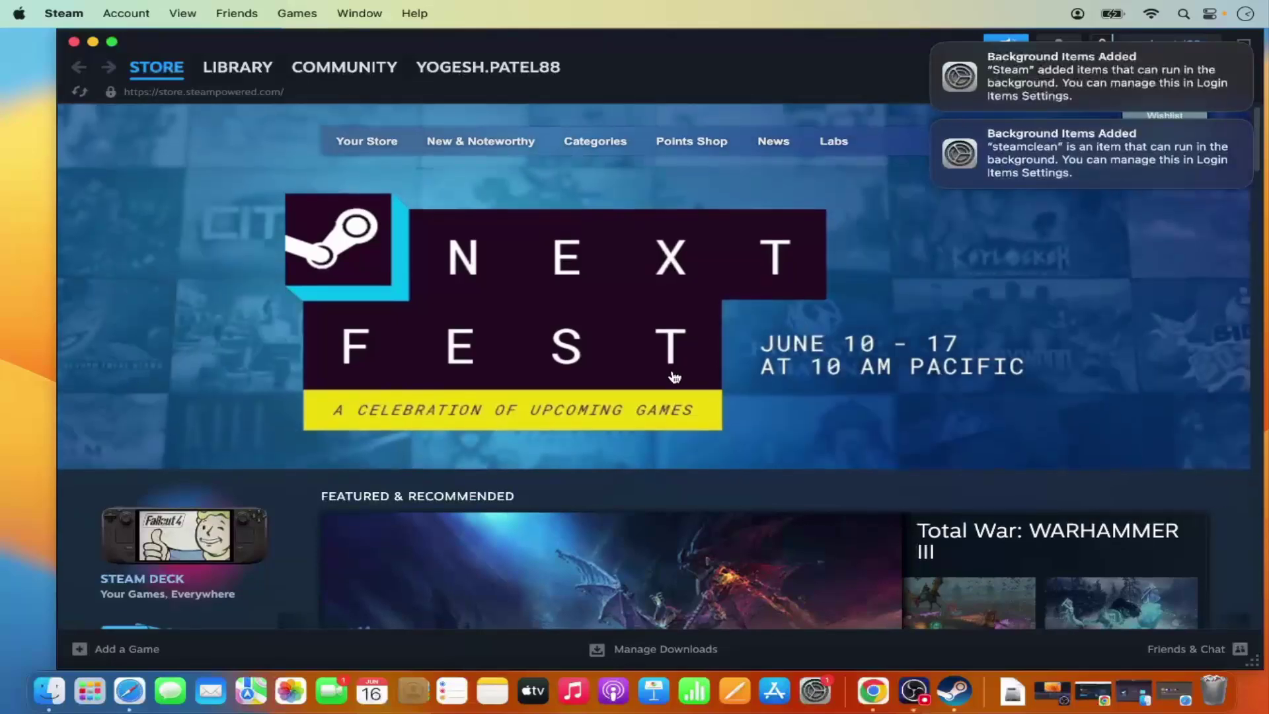
# Accept all optional cookies on the Steam store and scroll through the home page
pyautogui.scroll(-2, 674, 377)
pyautogui.scroll(-3, 674, 377)
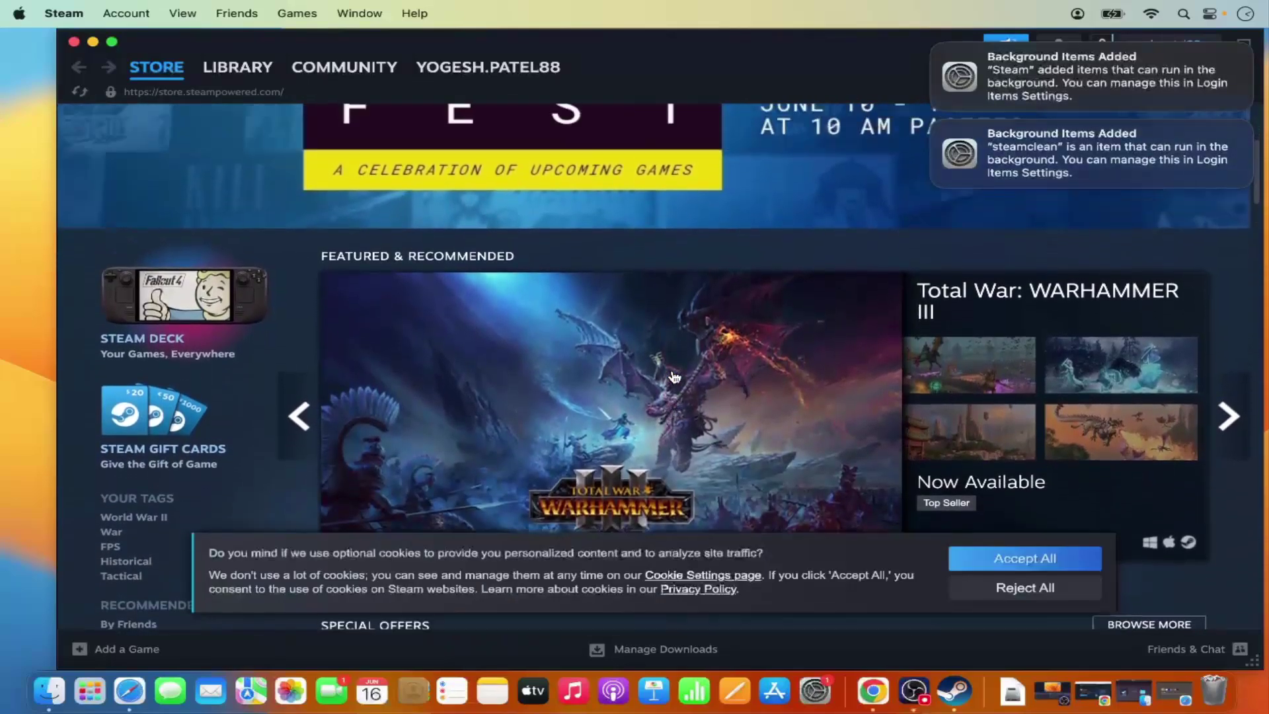
pyautogui.scroll(2, 674, 377)
pyautogui.scroll(3, 674, 376)
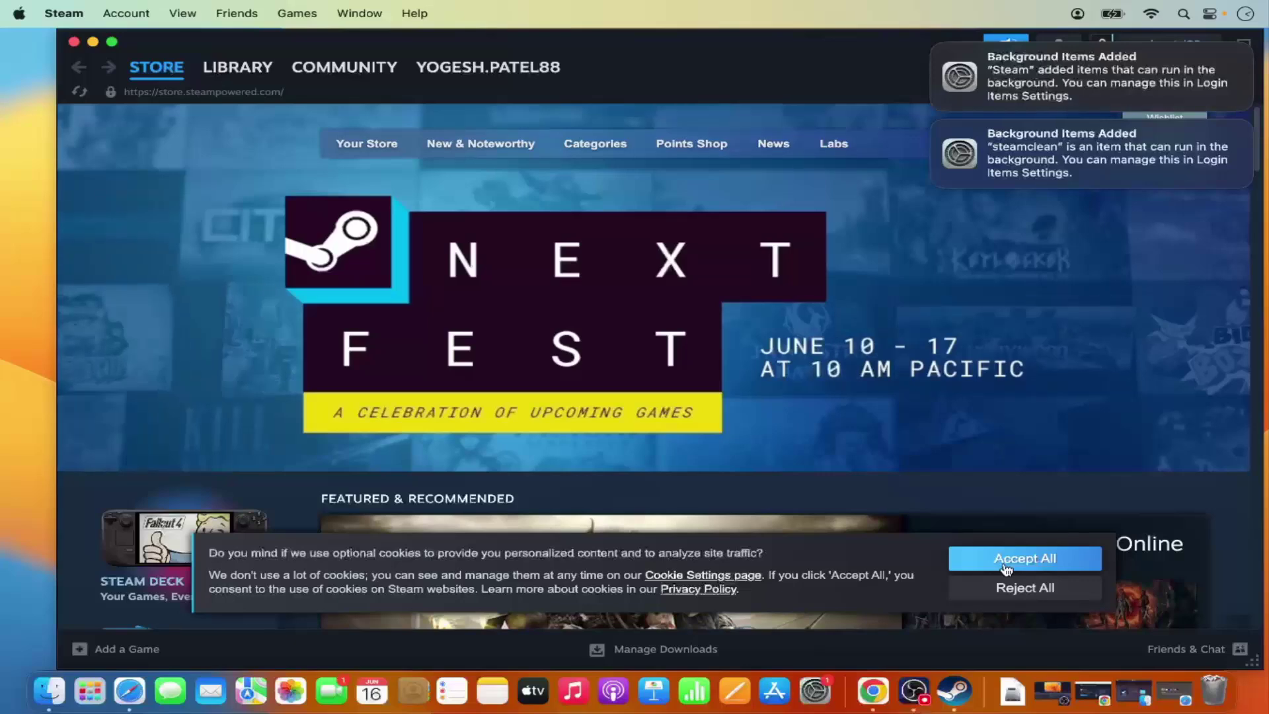
pyautogui.click(1004, 563)
pyautogui.scroll(-6, 787, 495)
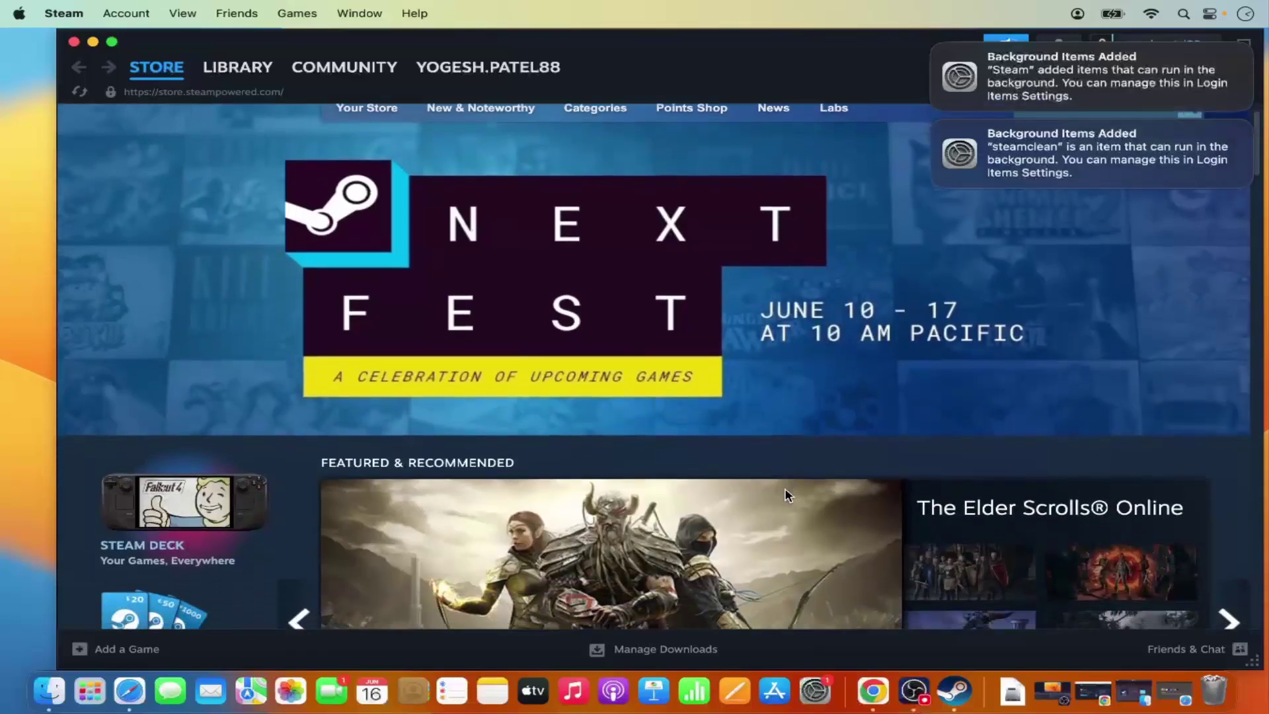
pyautogui.scroll(6, 785, 495)
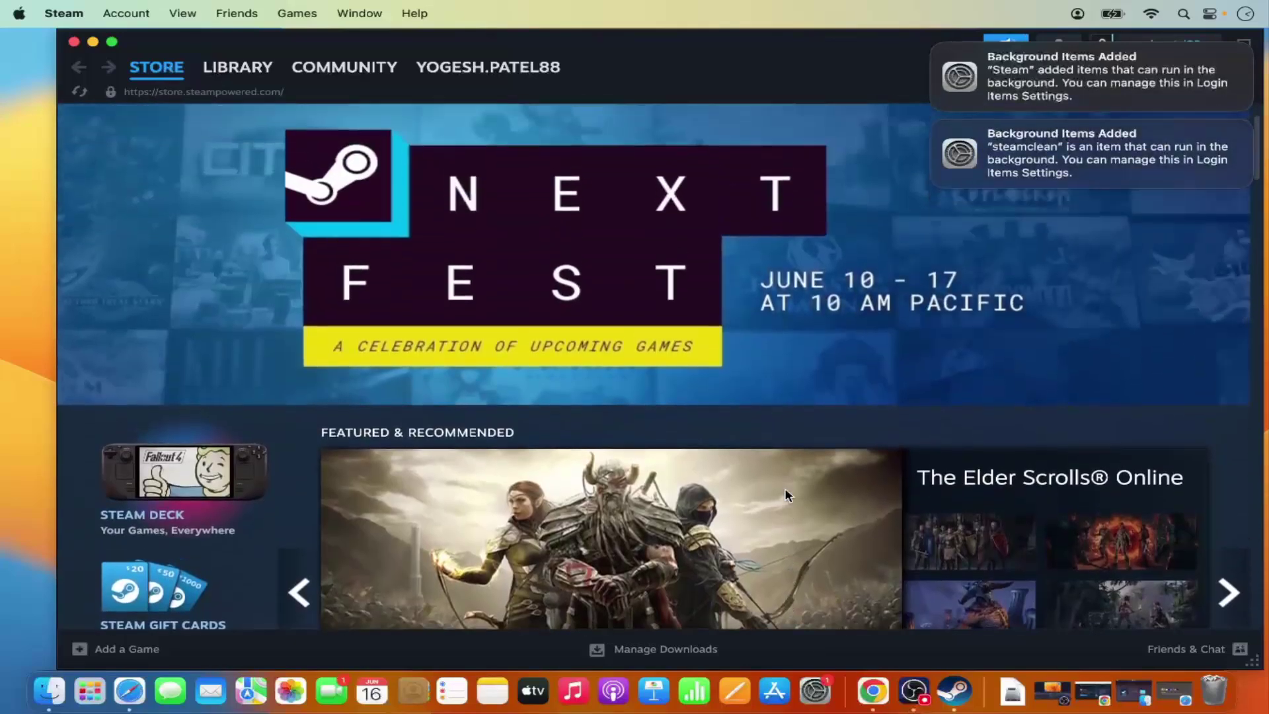
pyautogui.scroll(-1, 785, 496)
pyautogui.scroll(-1, 784, 494)
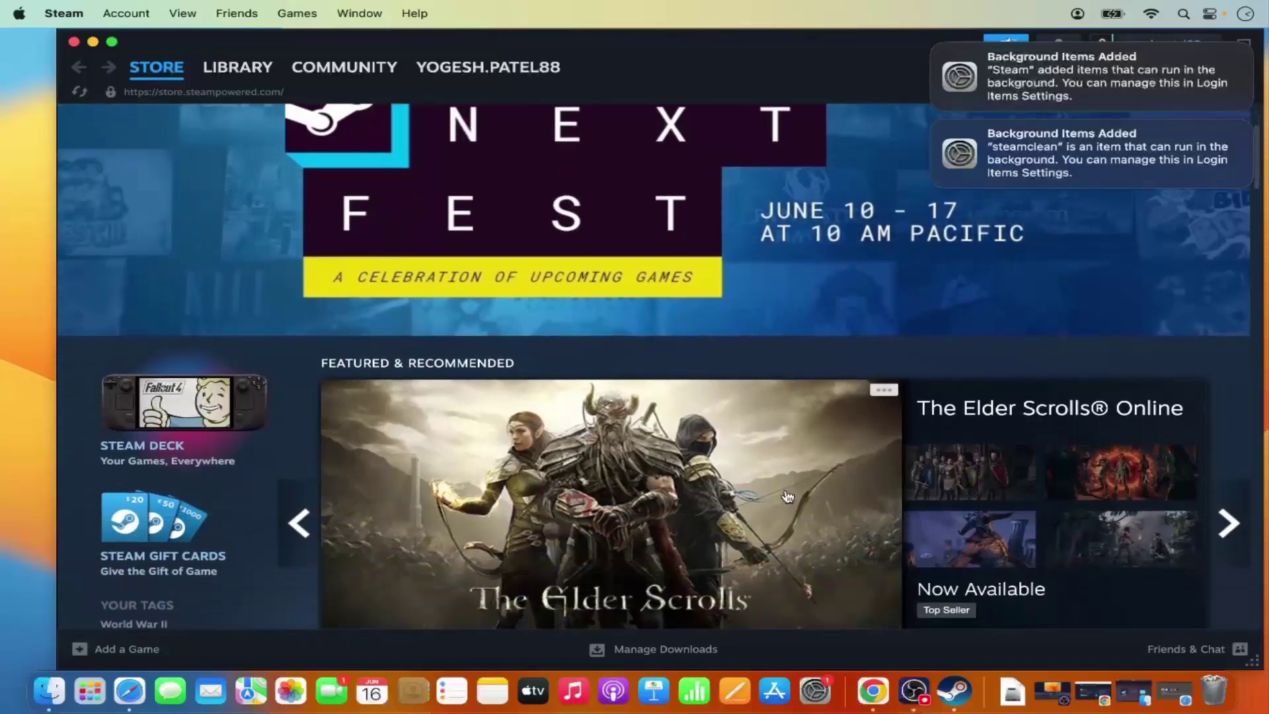
# Go to the store via Add a Game > Browse the Steam Store, scroll the offers, and reload
pyautogui.click(145, 654)
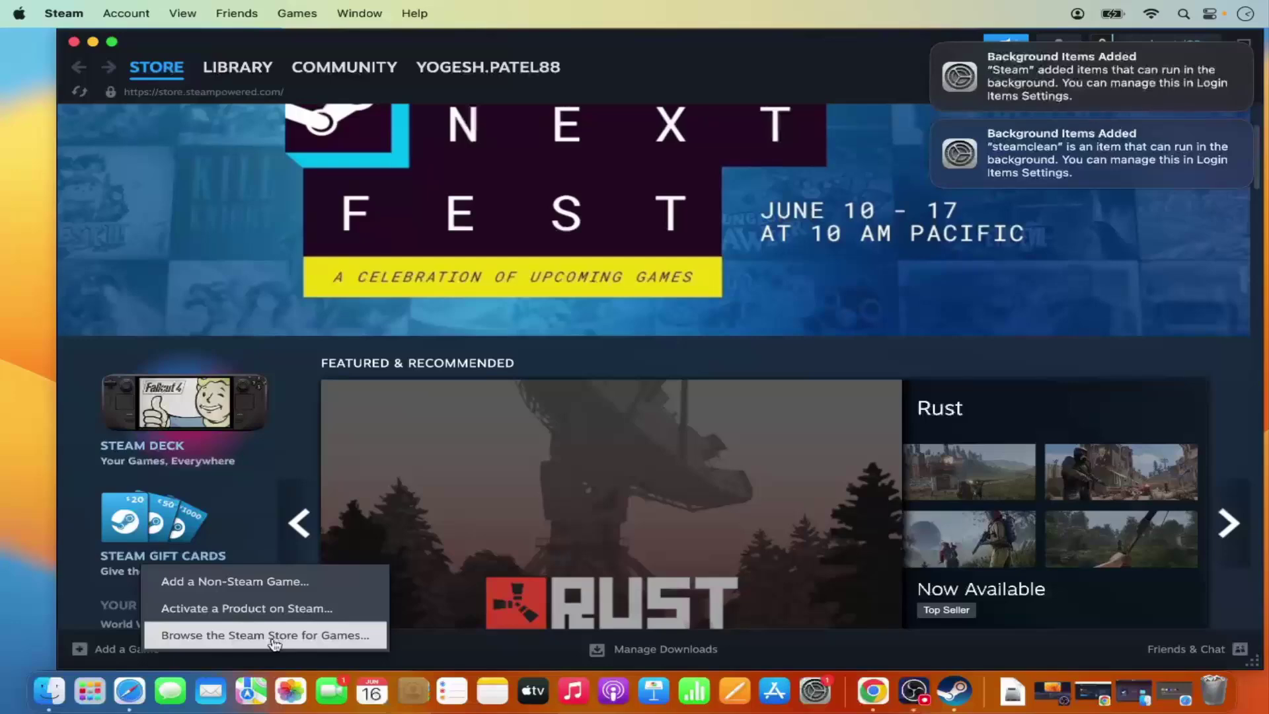
pyautogui.click(274, 636)
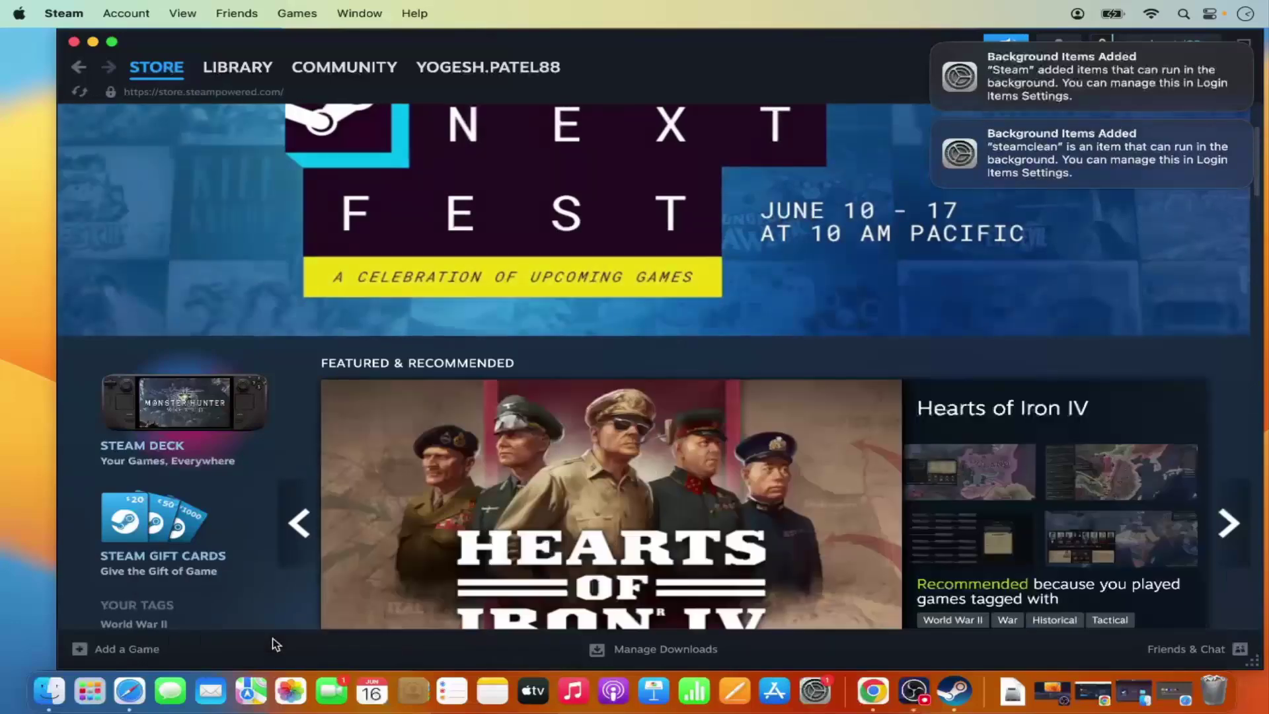
pyautogui.scroll(-5, 577, 584)
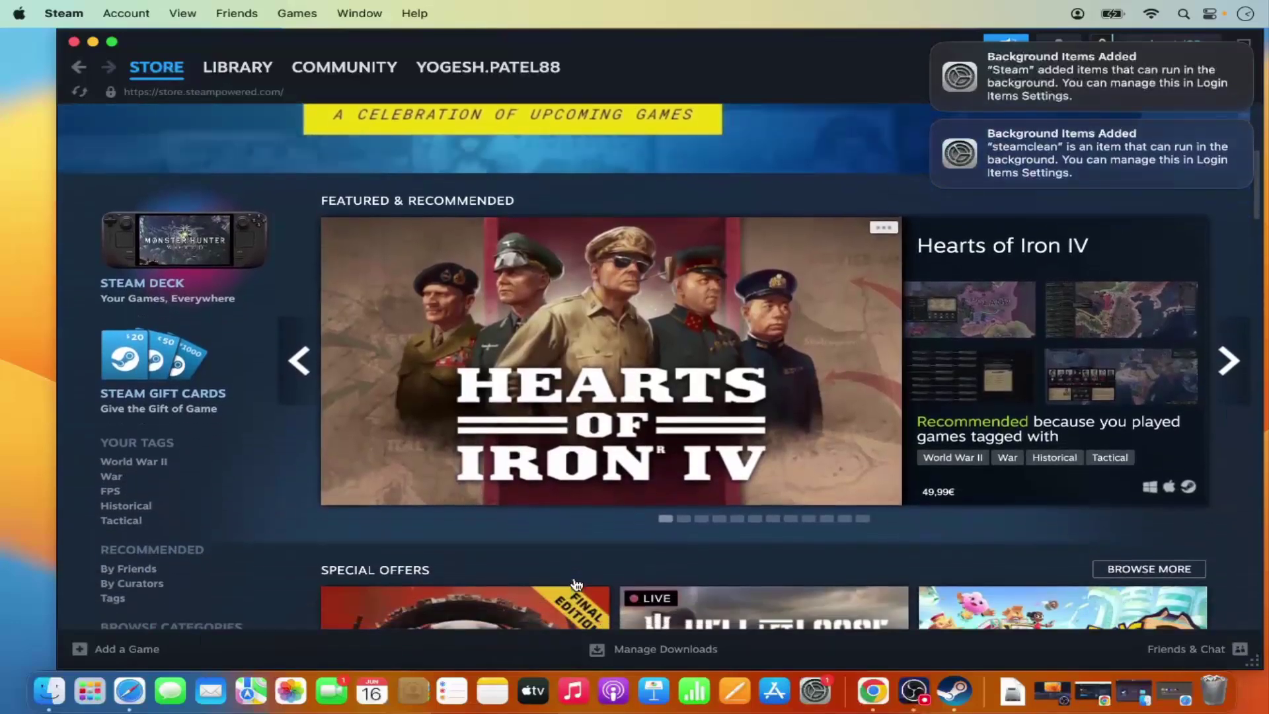
pyautogui.scroll(-3, 576, 584)
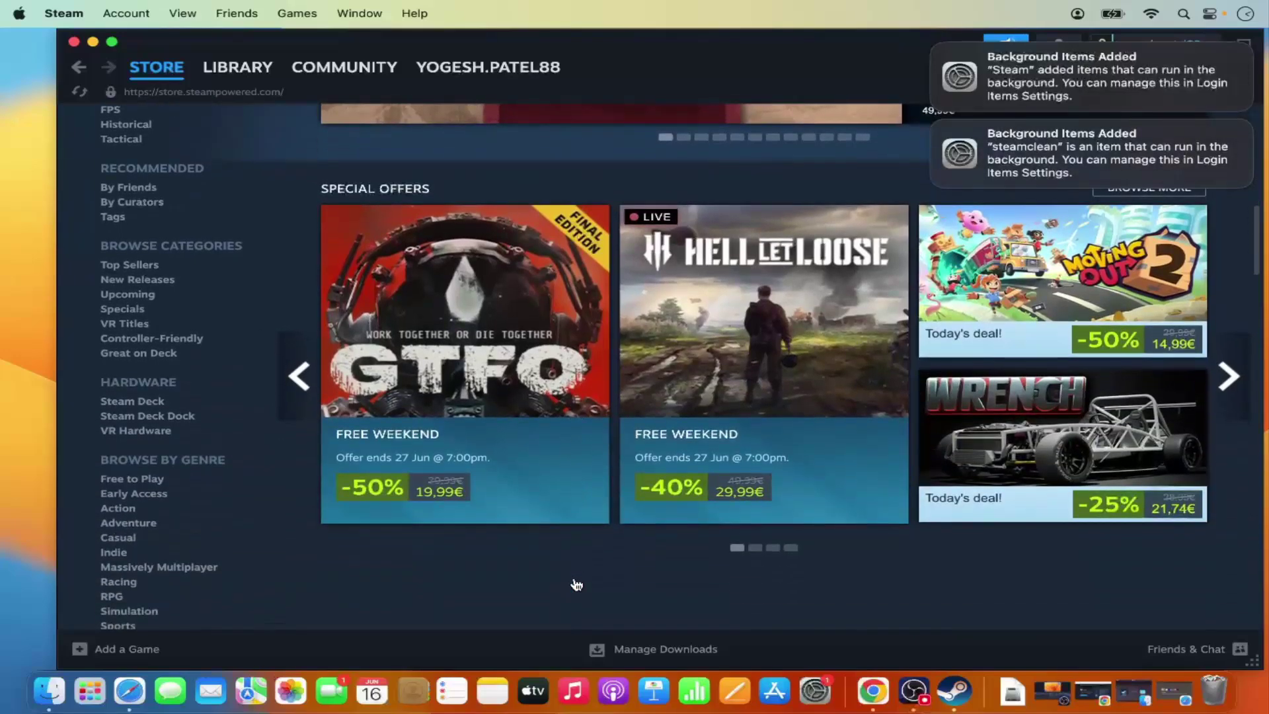
pyautogui.scroll(1, 577, 584)
pyautogui.moveTo(532, 404)
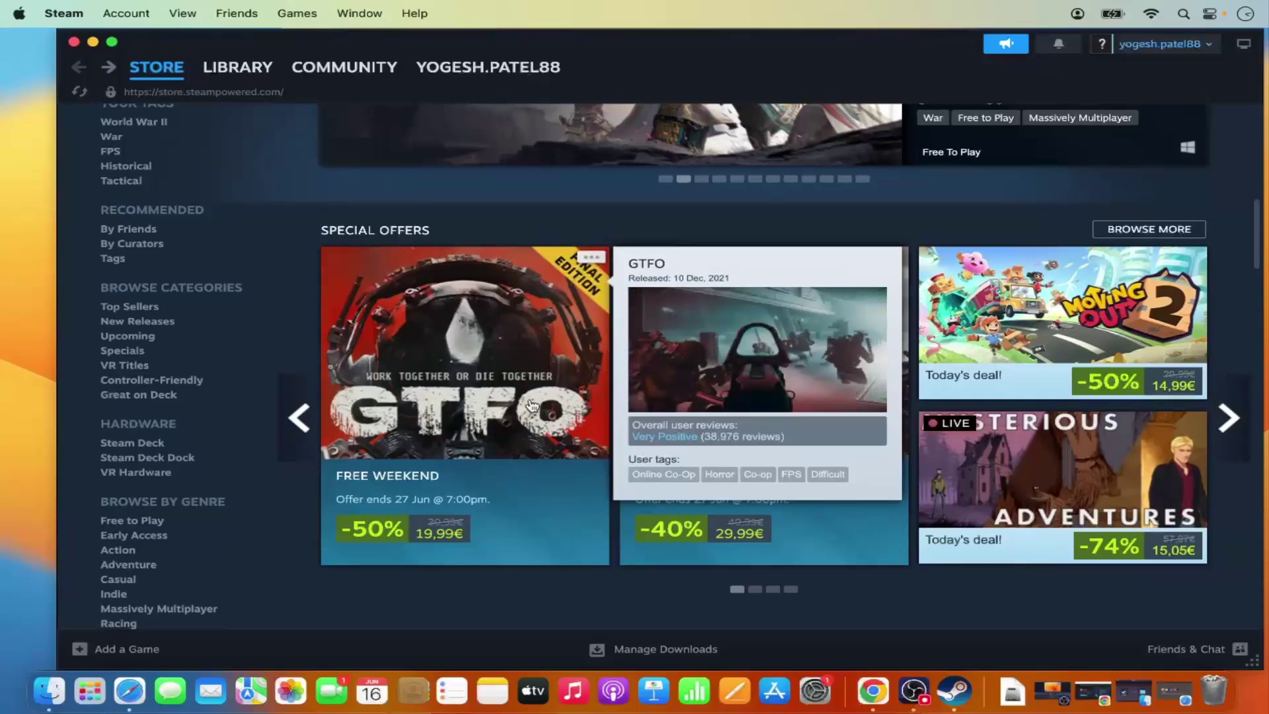
pyautogui.scroll(-4, 532, 404)
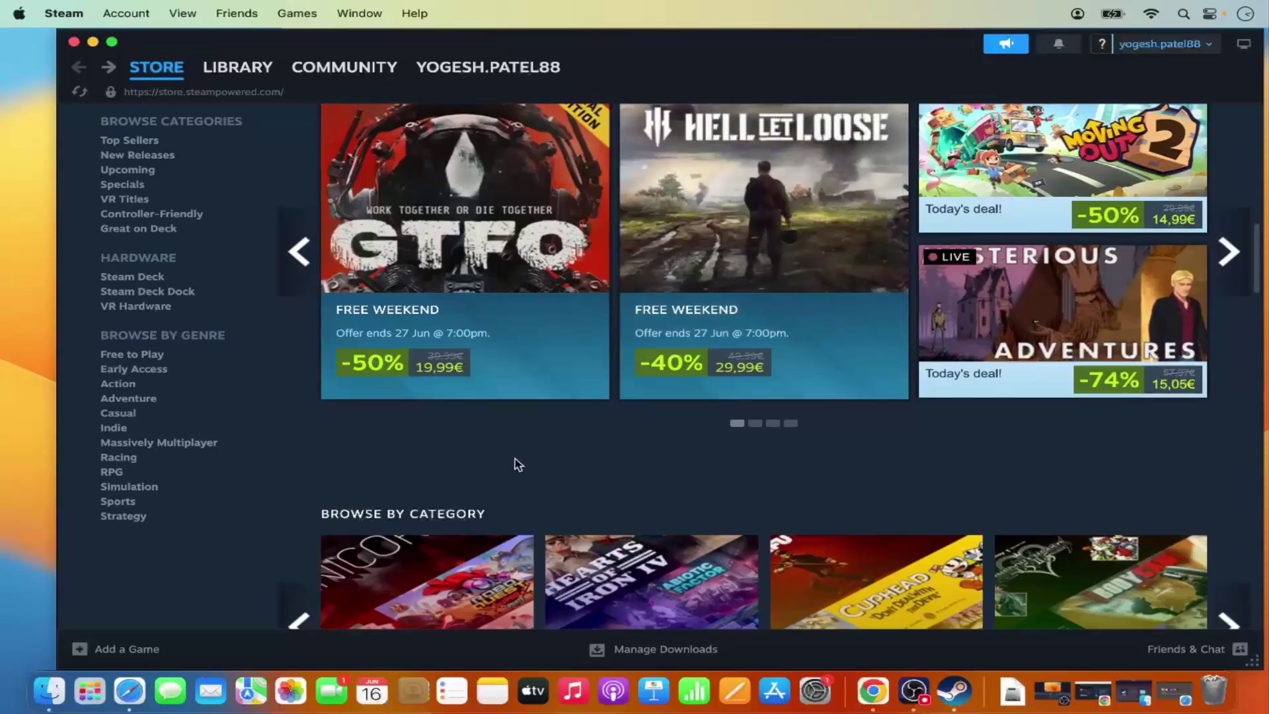
pyautogui.press('super+r')
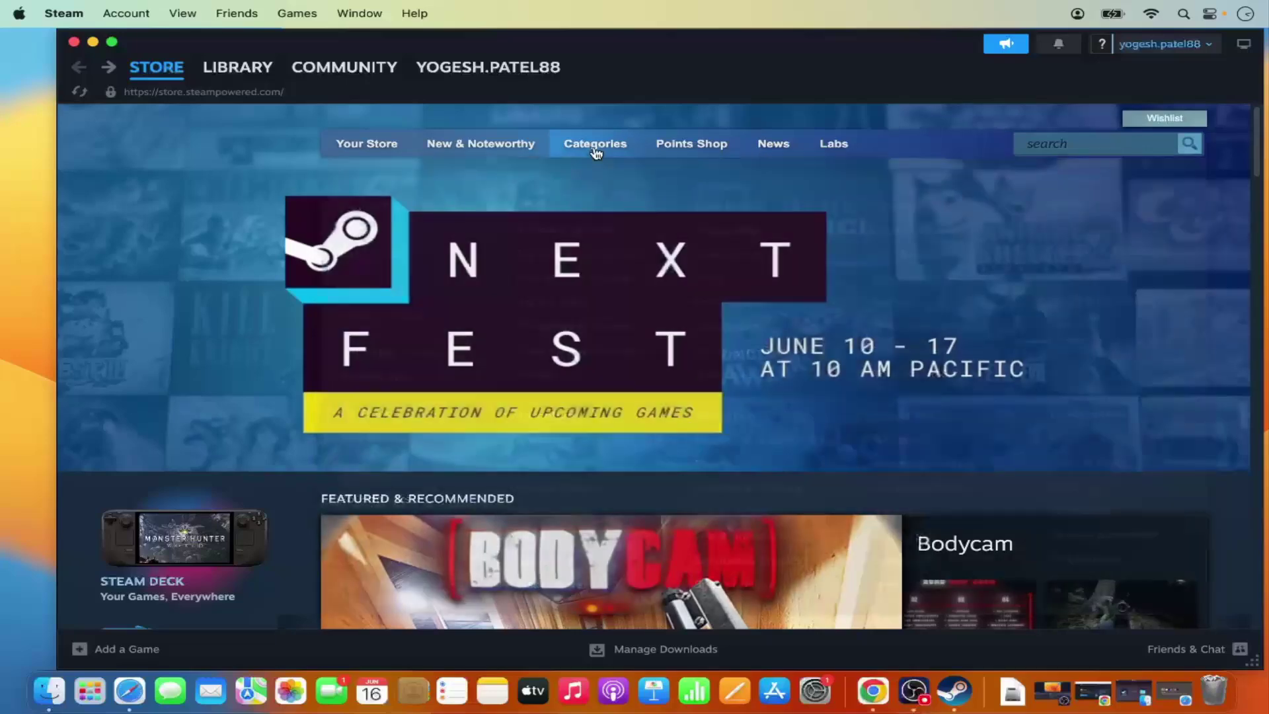
# Open macOS from Categories' Special Sections and scroll through the MACOS TITLES offers and game grid
pyautogui.moveTo(596, 151)
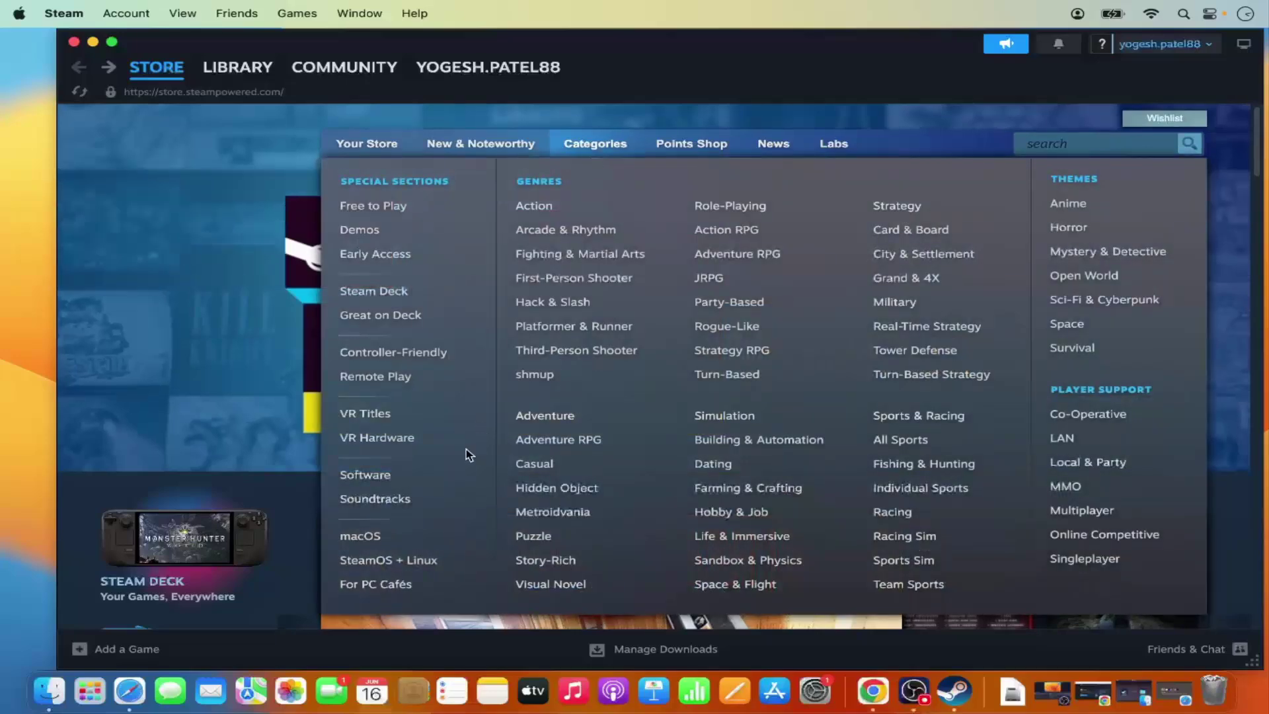
pyautogui.click(362, 546)
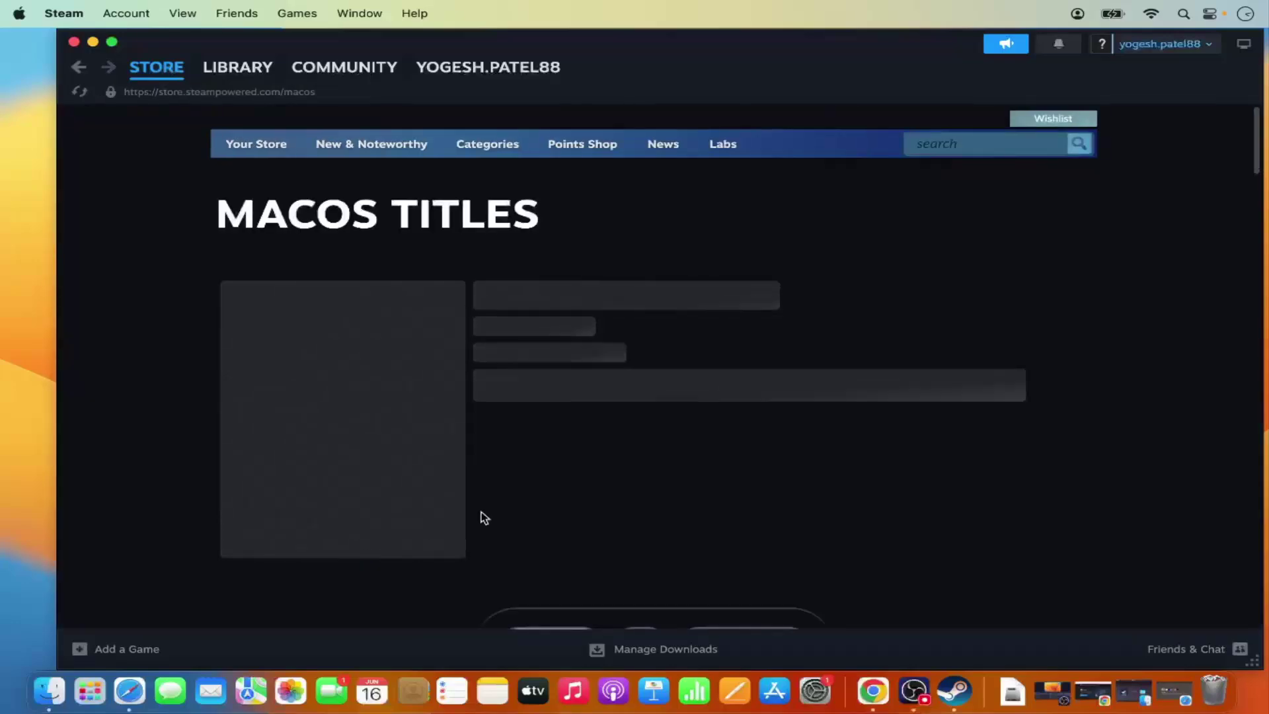
pyautogui.scroll(-10, 607, 524)
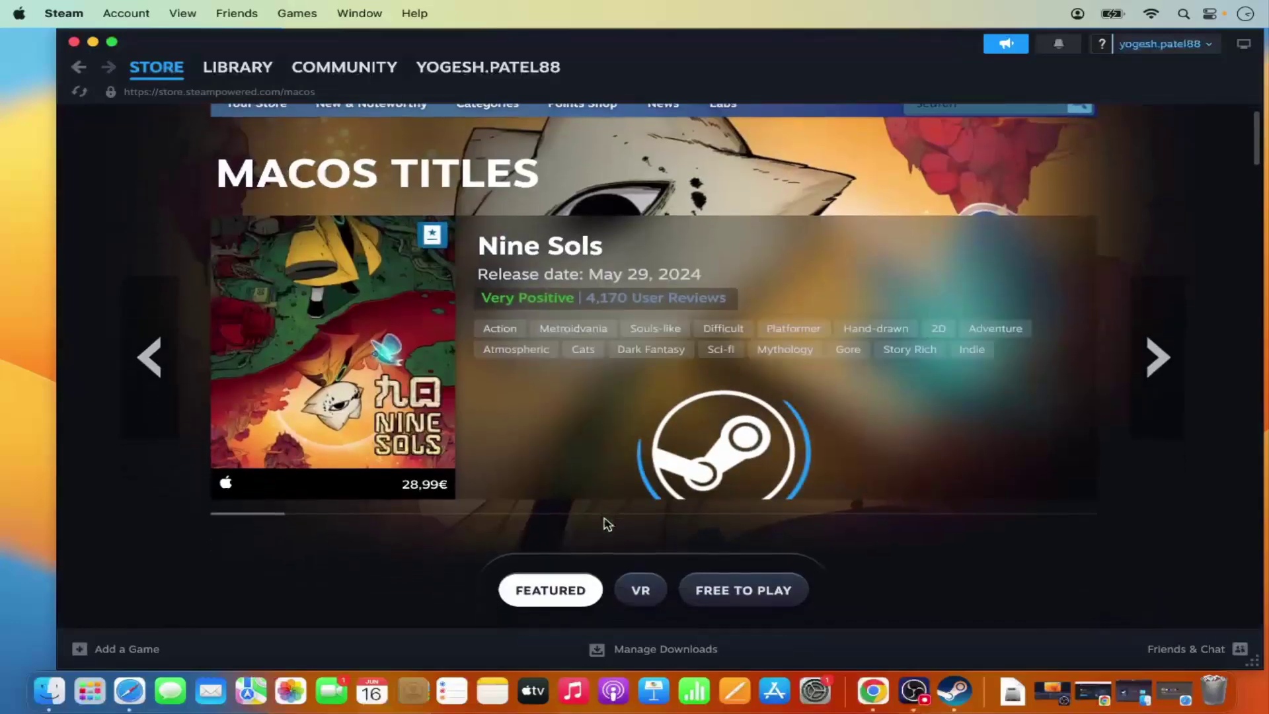
pyautogui.scroll(-1, 607, 524)
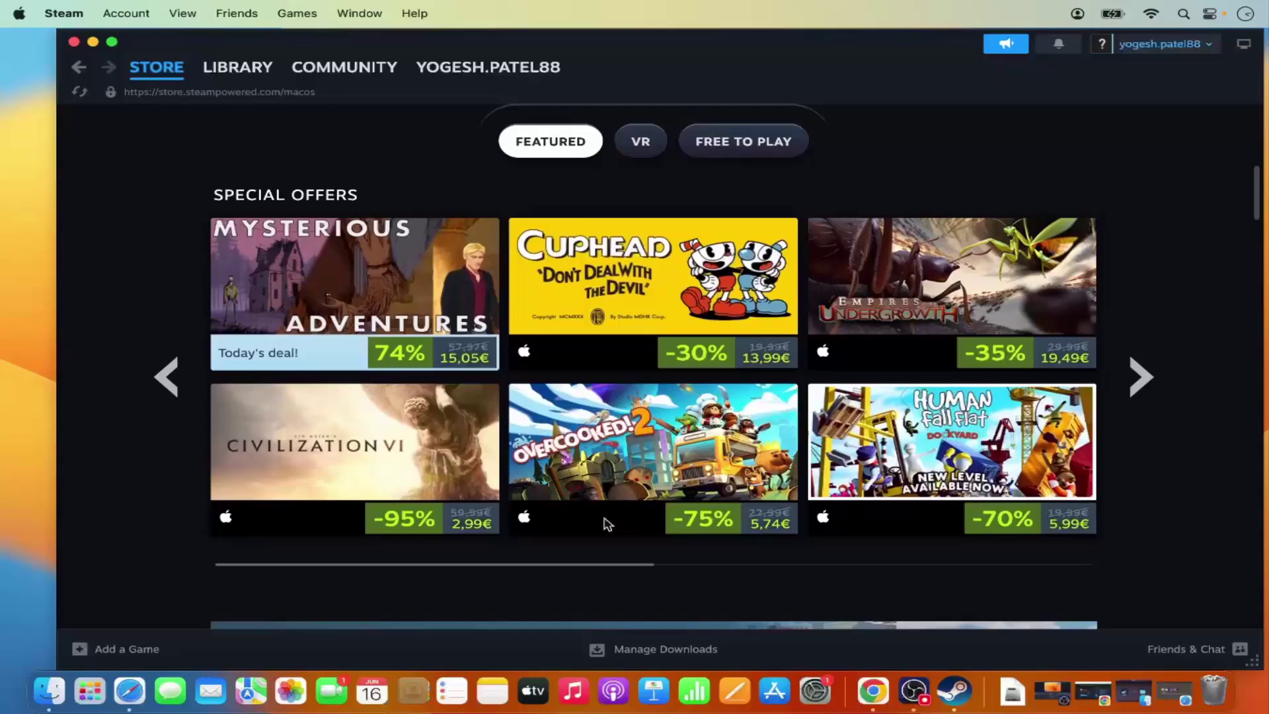
pyautogui.scroll(-3, 607, 524)
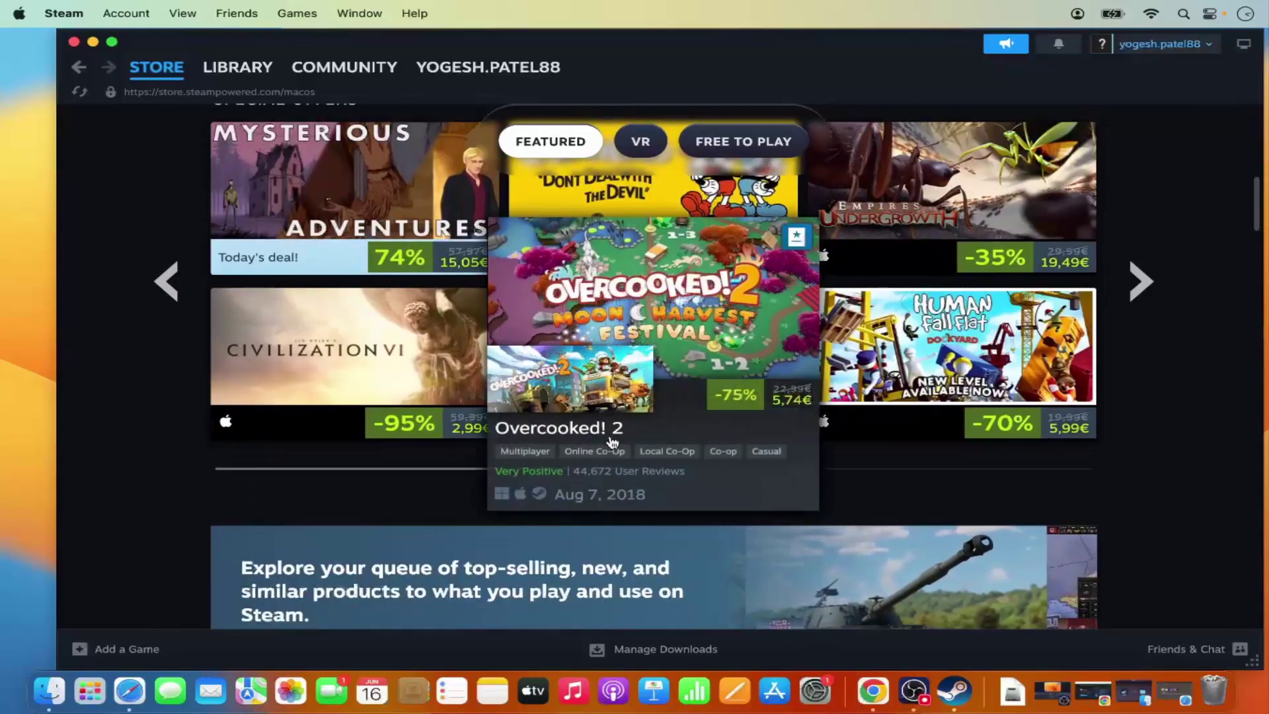
pyautogui.scroll(-10, 558, 473)
pyautogui.scroll(-3, 558, 472)
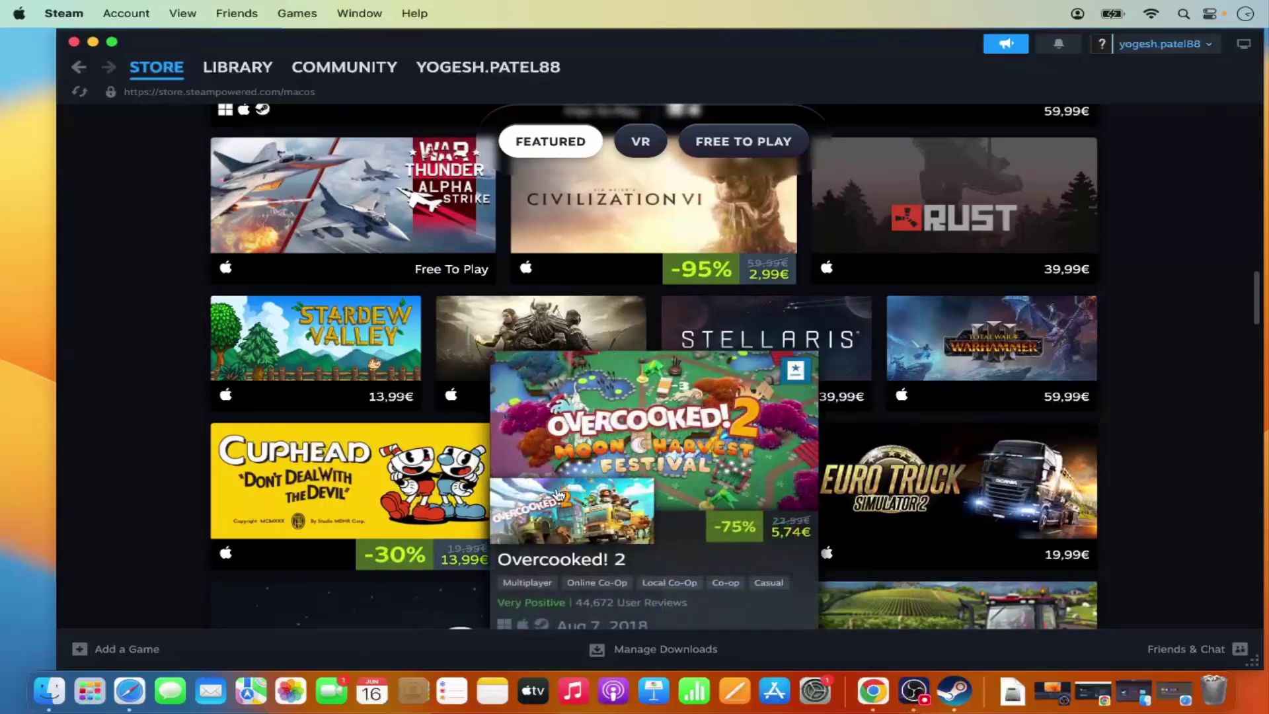
pyautogui.moveTo(492, 522)
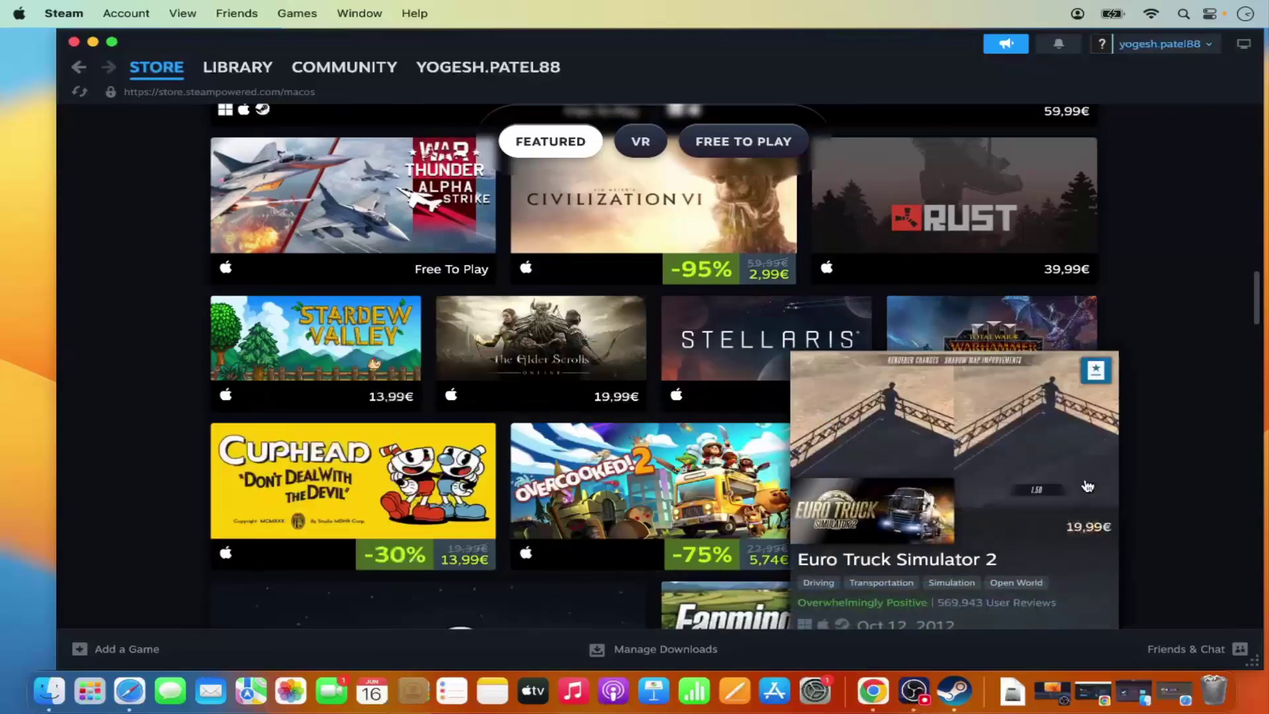